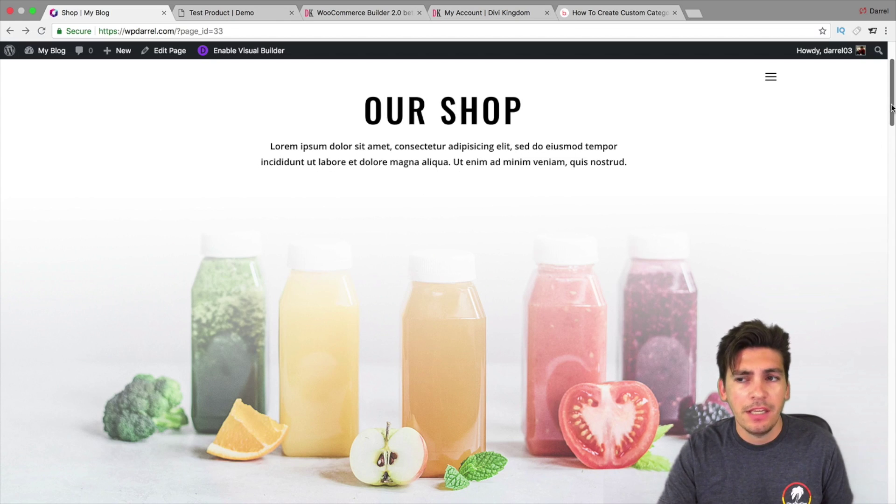
# - Scroll the Shop page and open the Yellow Juice product with its £10.00 sale price
pyautogui.moveTo(893, 107); pyautogui.dragTo(893, 208)
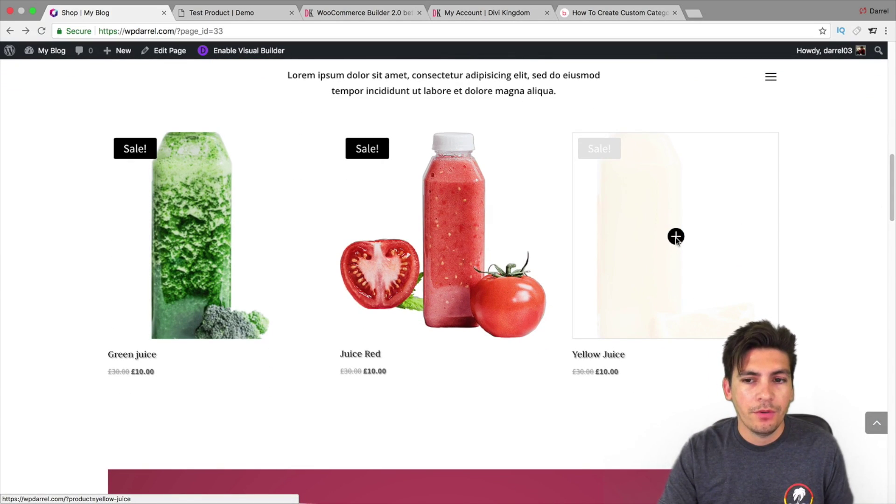
pyautogui.click(676, 236)
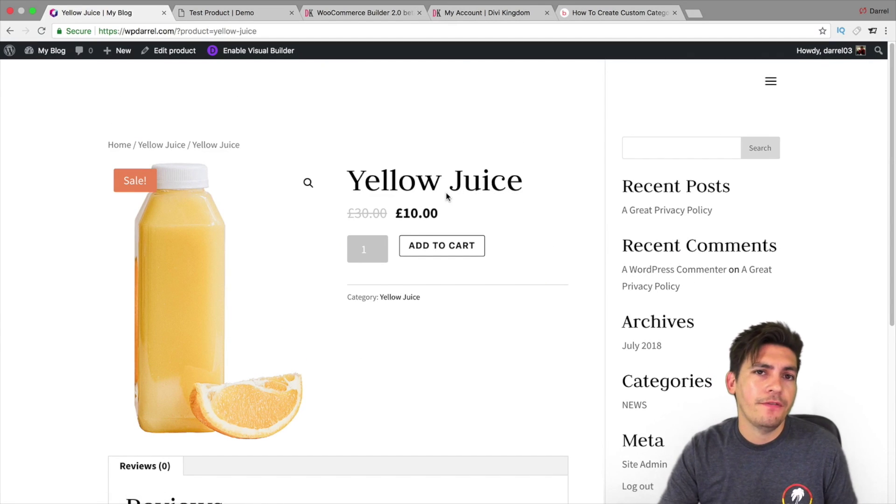
# - Browse the Yellow Juice category page from the breadcrumb, then view the Test Product demo tab
pyautogui.click(176, 146)
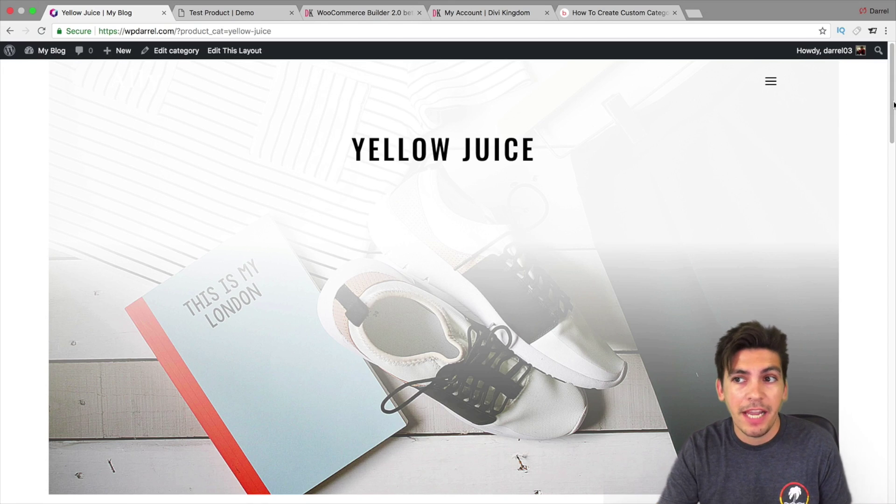
pyautogui.moveTo(893, 96); pyautogui.dragTo(892, 71)
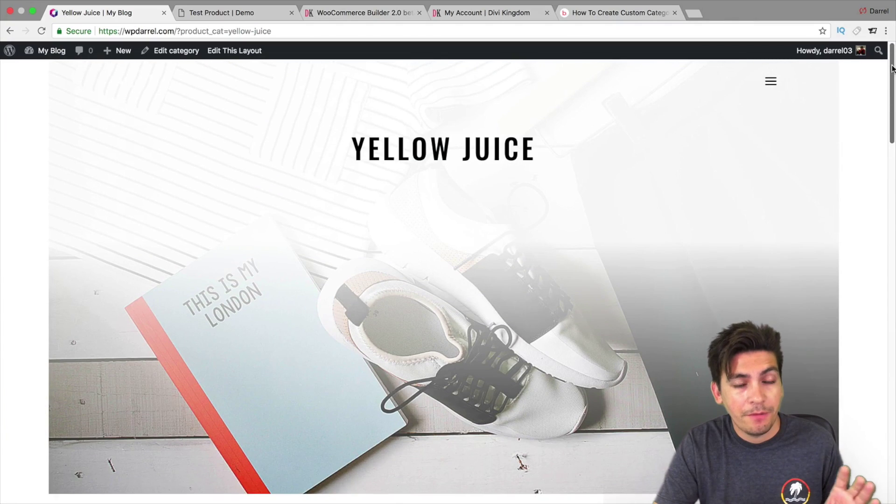
pyautogui.click(256, 13)
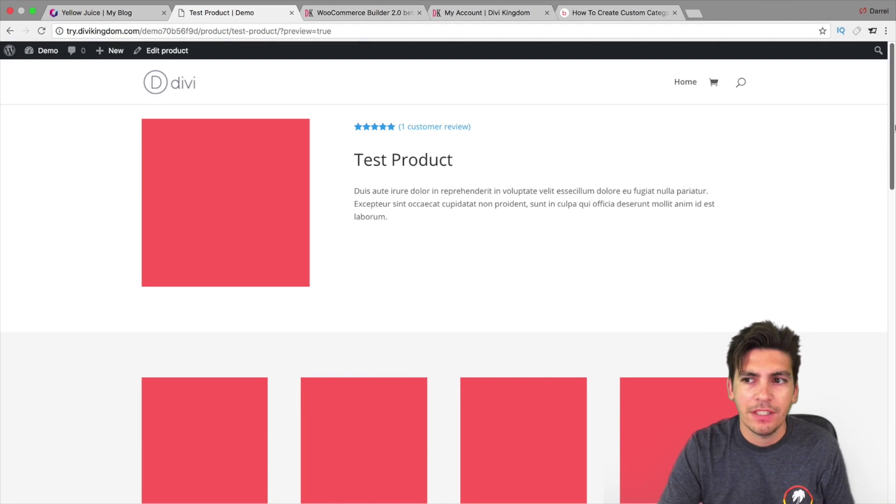
# - Scroll through the Test Product demo layout, then view the custom category pages article
pyautogui.moveTo(894, 136); pyautogui.dragTo(894, 364)
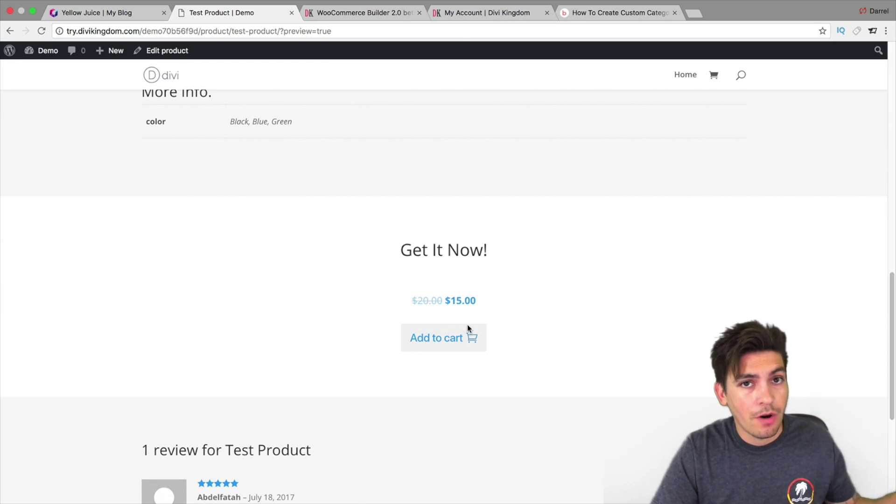
pyautogui.moveTo(894, 333); pyautogui.dragTo(893, 107)
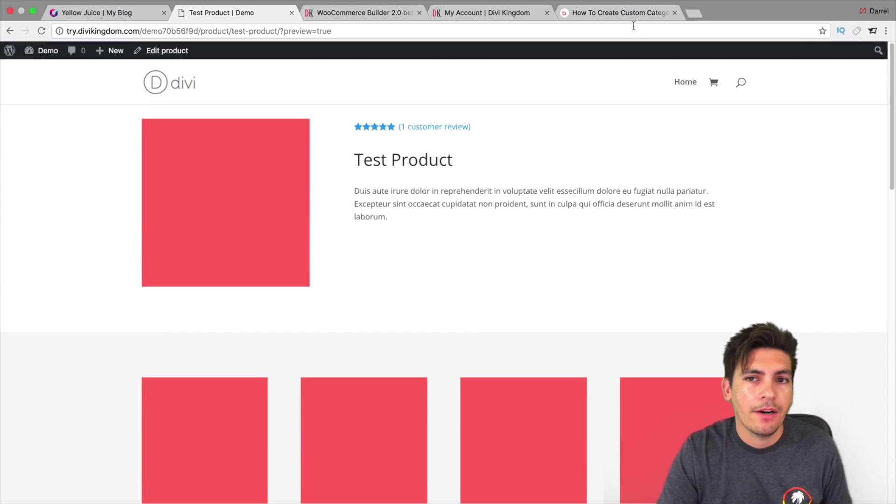
pyautogui.click(618, 12)
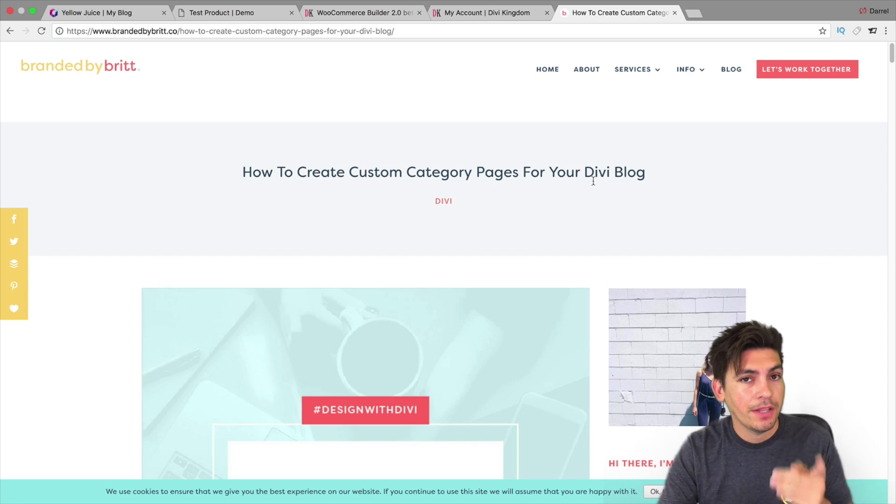
# - Browse Divi Kingdom from WC Product Builder to the blog's WooCommerce Builder 2.0 beta 1 post
pyautogui.click(452, 13)
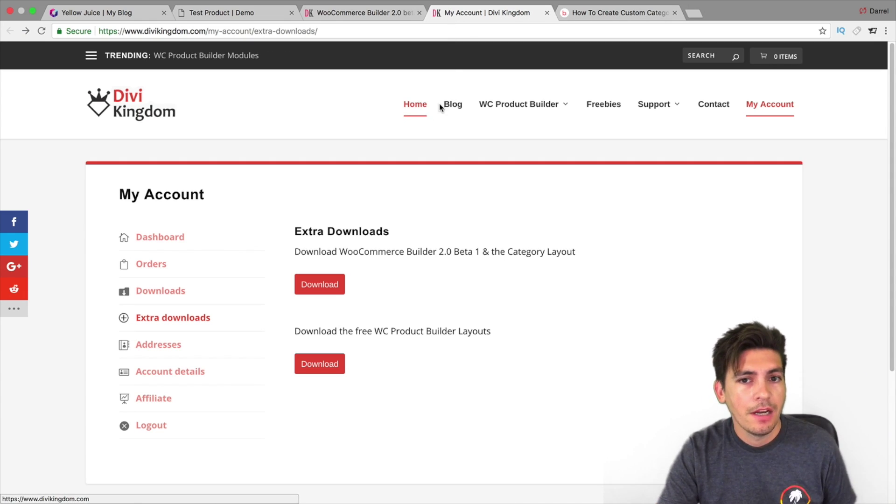
pyautogui.click(513, 107)
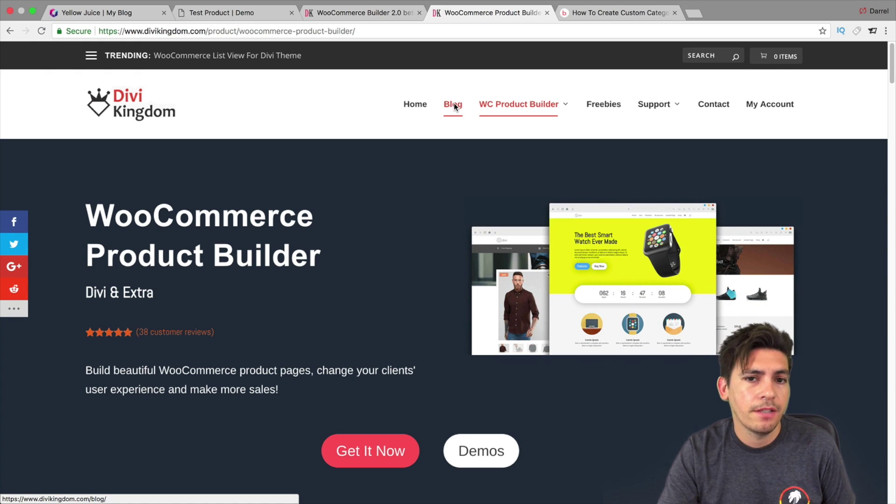
pyautogui.click(453, 105)
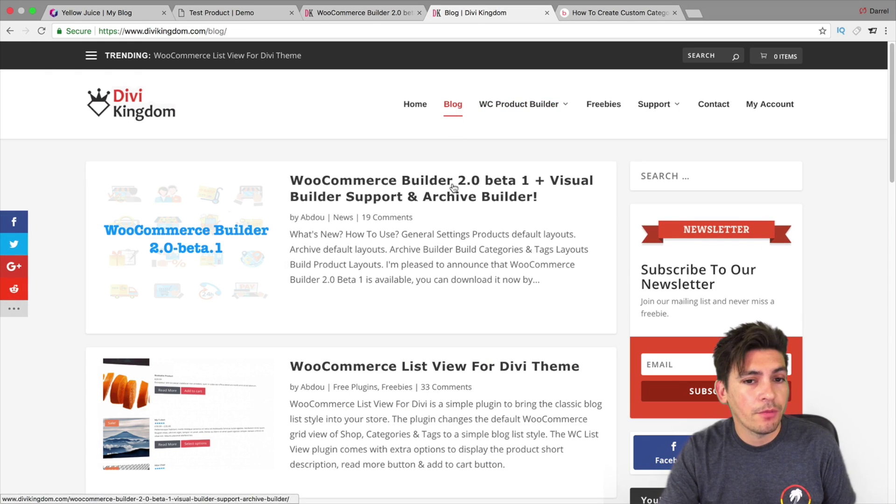
pyautogui.click(452, 187)
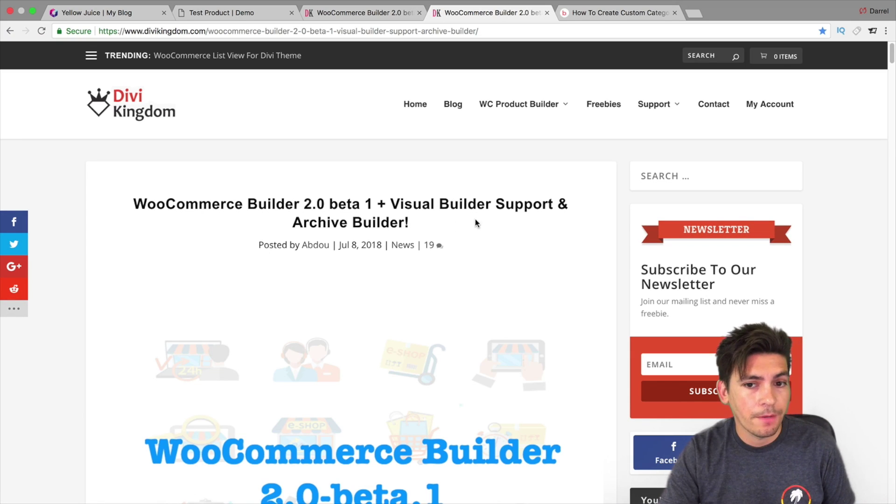
pyautogui.moveTo(892, 60); pyautogui.dragTo(892, 131)
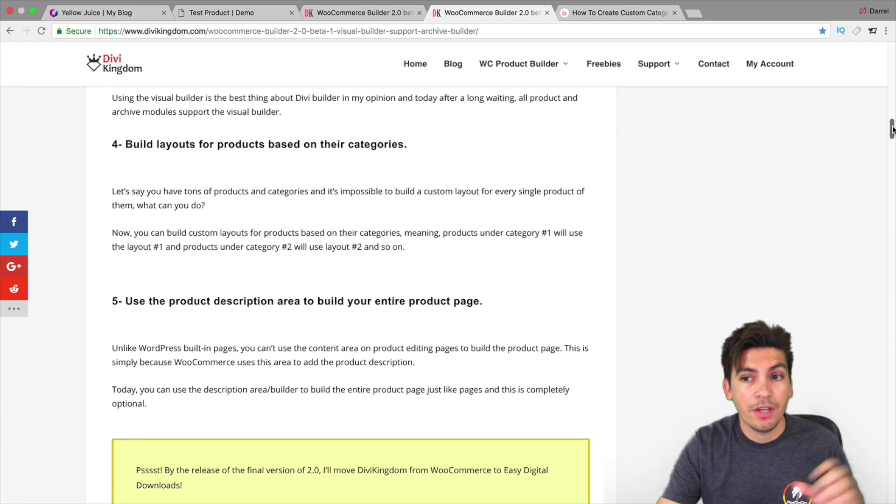
pyautogui.moveTo(892, 130); pyautogui.dragTo(892, 86)
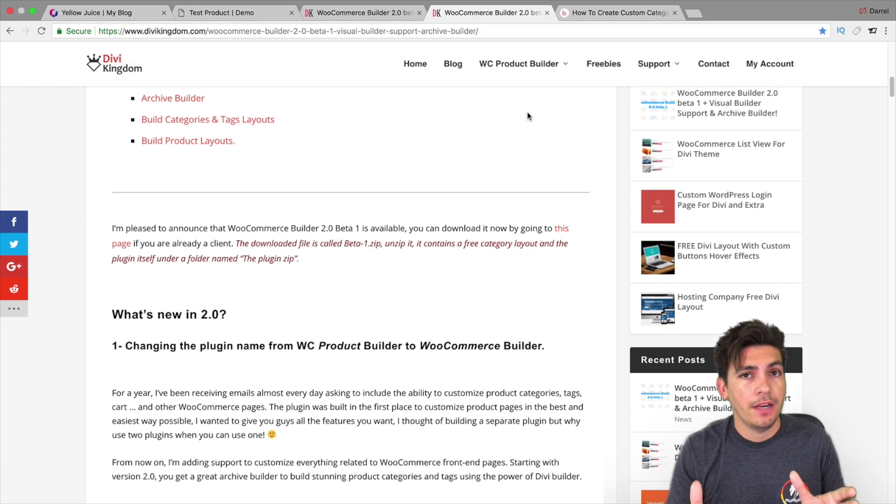
# - Check the account's available downloads, reread the 2.0 beta post, then return to the Yellow Juice category tab
pyautogui.click(792, 68)
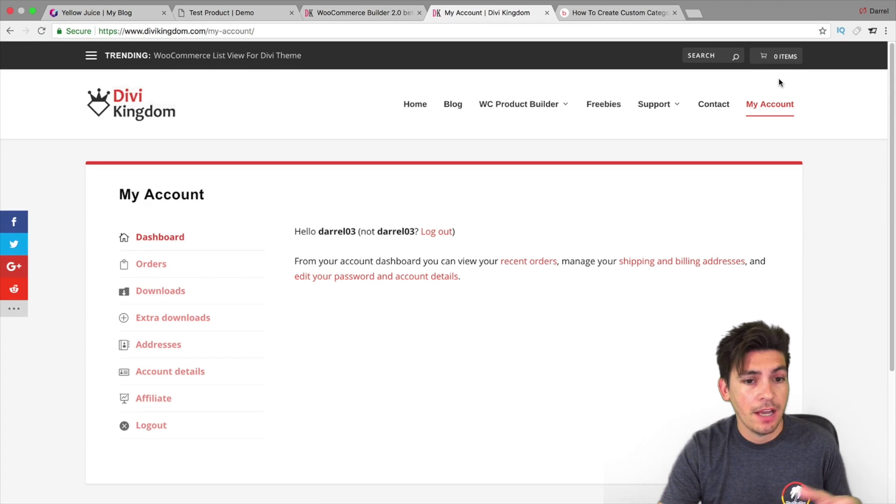
pyautogui.click(180, 292)
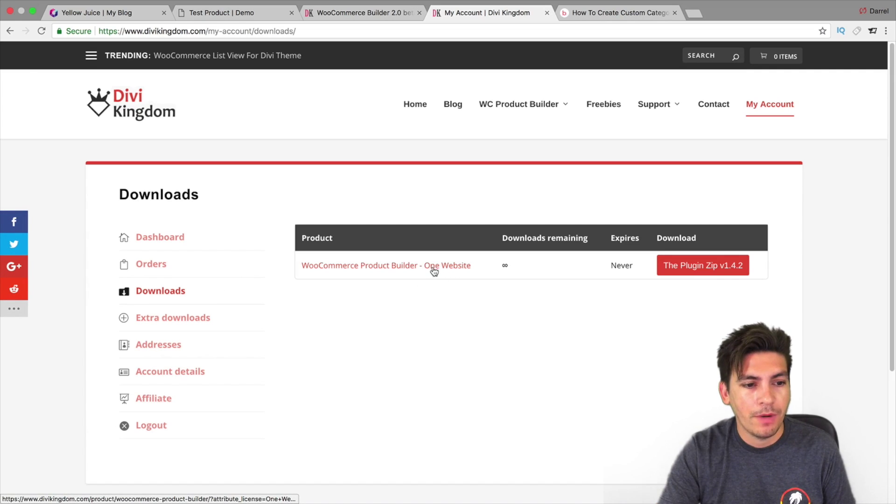
pyautogui.click(388, 14)
pyautogui.scroll(-10, 387, 329)
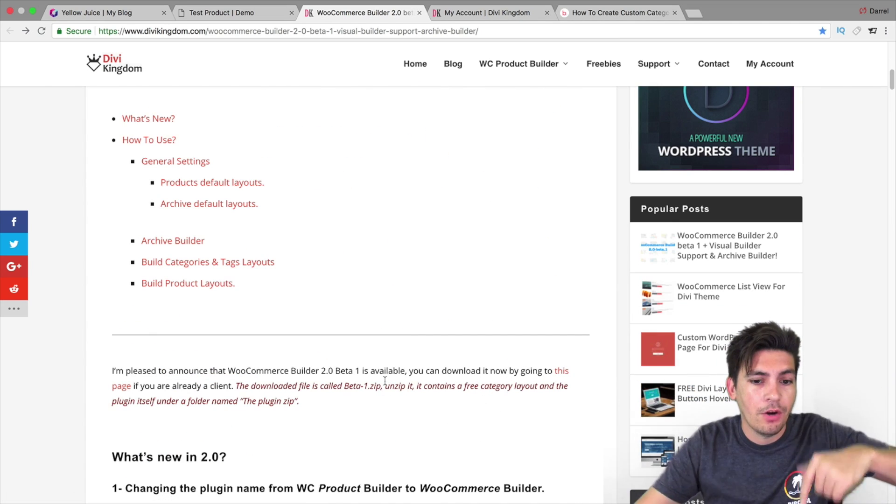
pyautogui.scroll(-1, 420, 373)
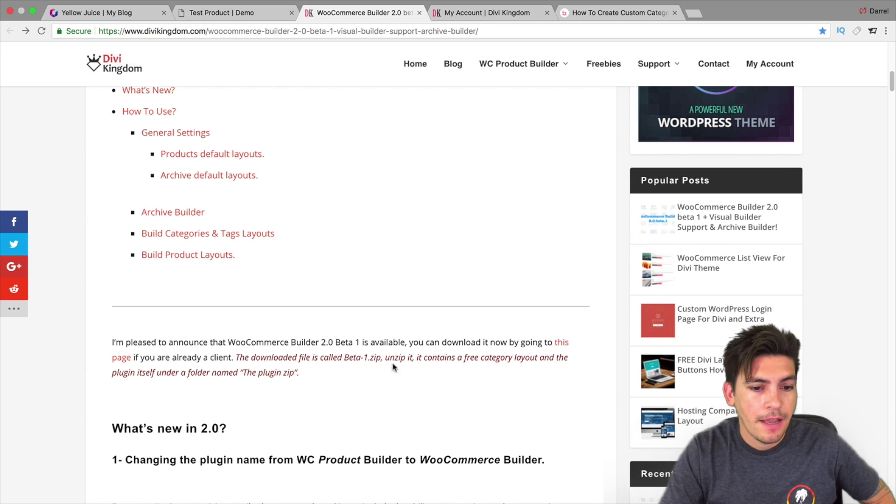
pyautogui.click(125, 13)
# - Open the WooCommerce Builder general settings from the WordPress admin dashboard
pyautogui.moveTo(46, 51)
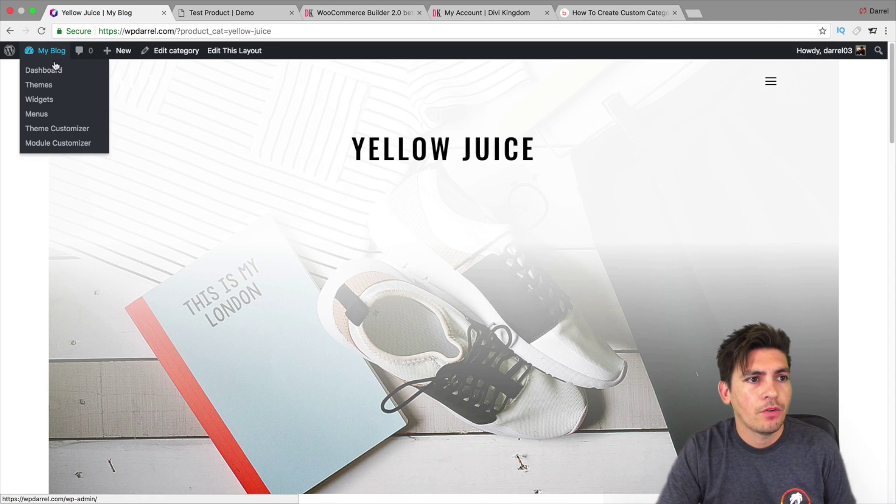
pyautogui.click(56, 72)
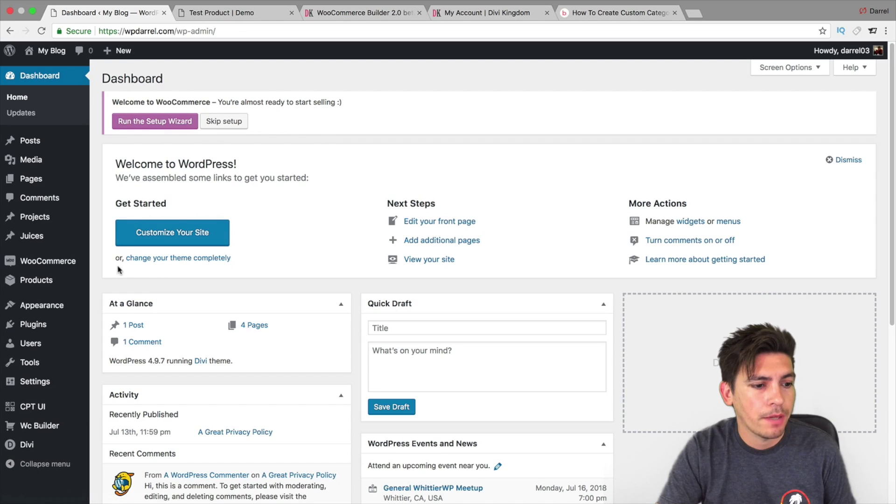
pyautogui.moveTo(53, 430)
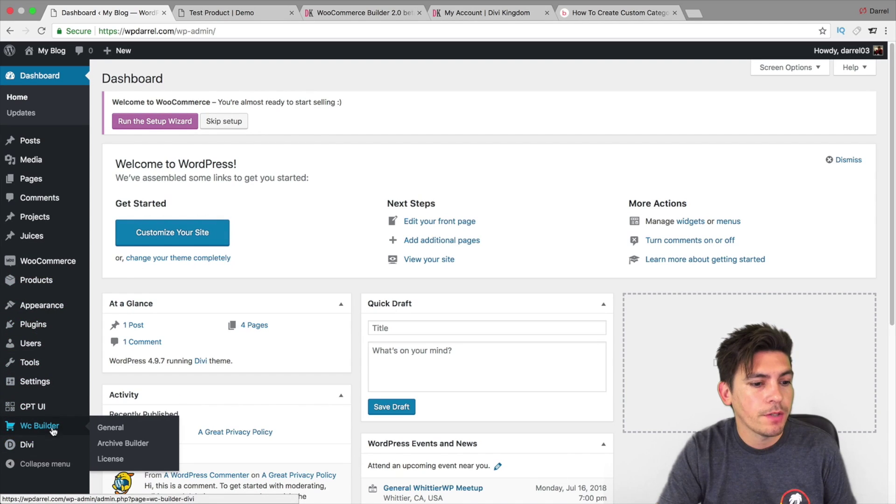
pyautogui.click(128, 428)
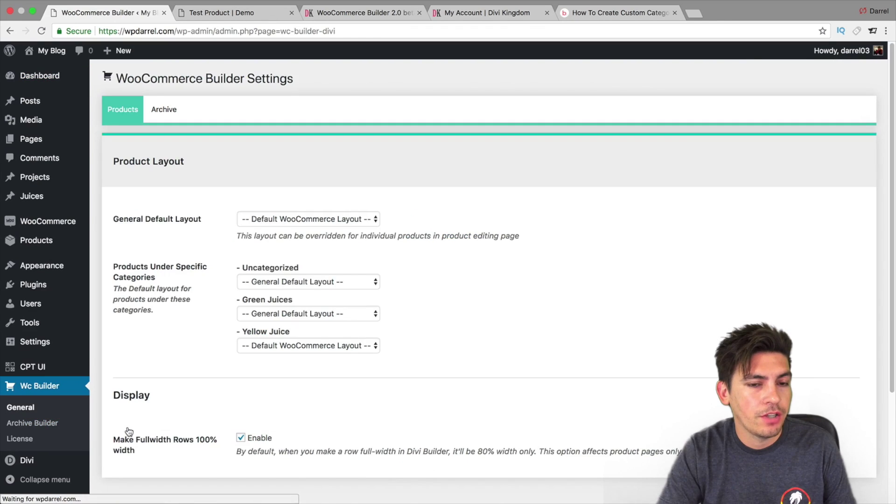
# - Keep Green Juices, Uncategorized and the general default product layout on Default WooCommerce Layout
pyautogui.click(282, 313)
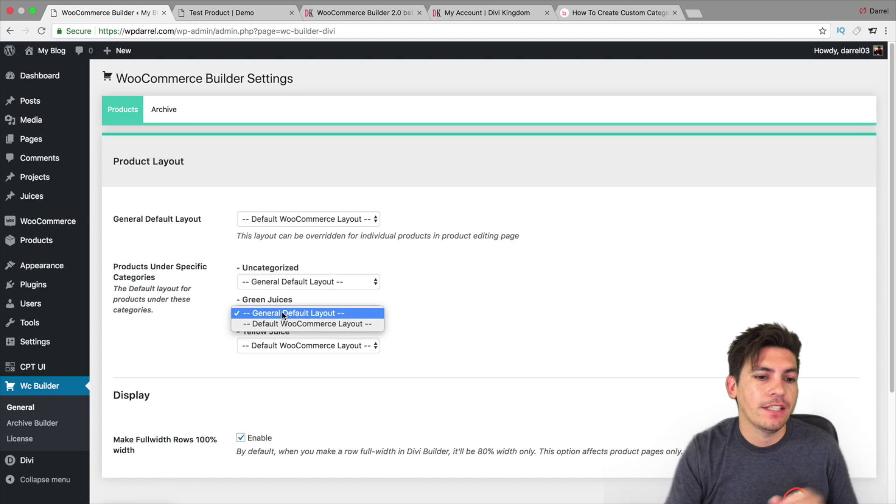
pyautogui.click(357, 295)
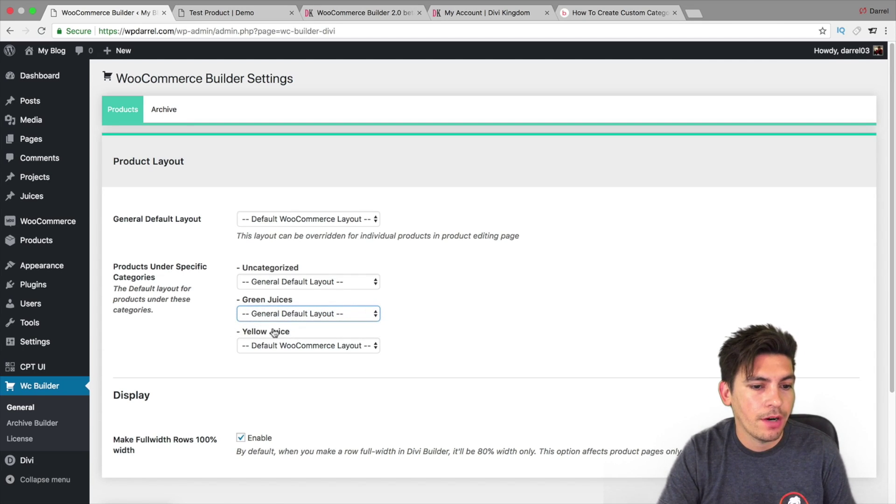
pyautogui.click(273, 283)
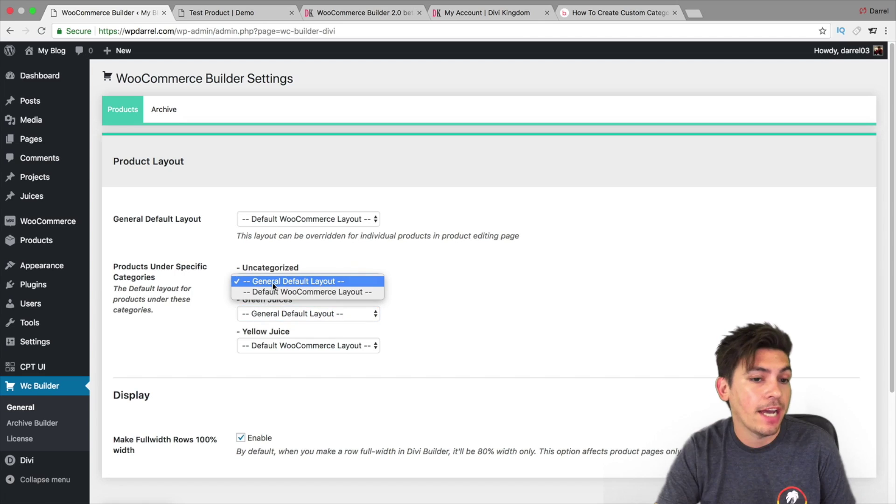
pyautogui.click(272, 283)
pyautogui.scroll(-2, 453, 296)
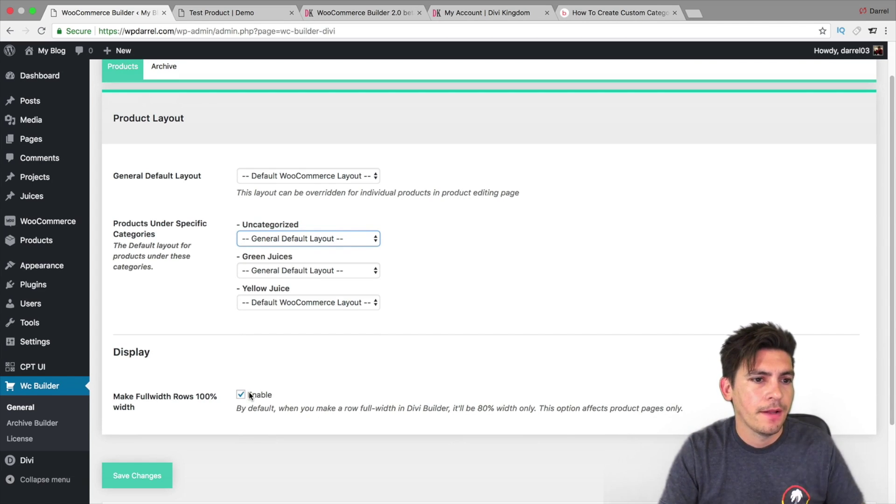
pyautogui.click(291, 177)
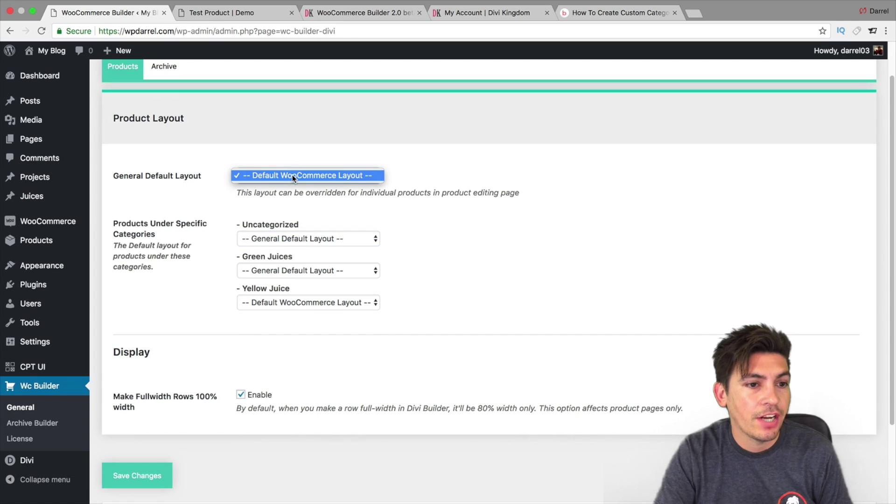
pyautogui.click(292, 175)
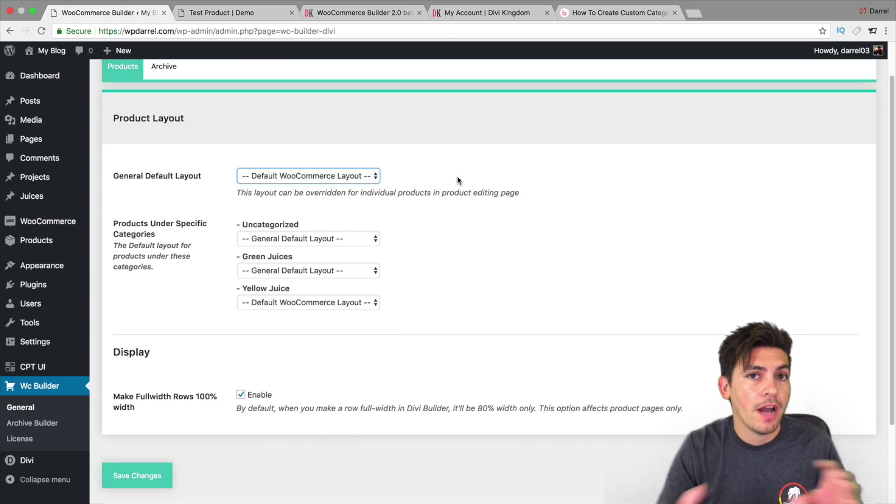
pyautogui.scroll(2, 457, 180)
# - Keep tag archives on Default WooCommerce Layout and categories on Product Archive Page, then save
pyautogui.click(162, 101)
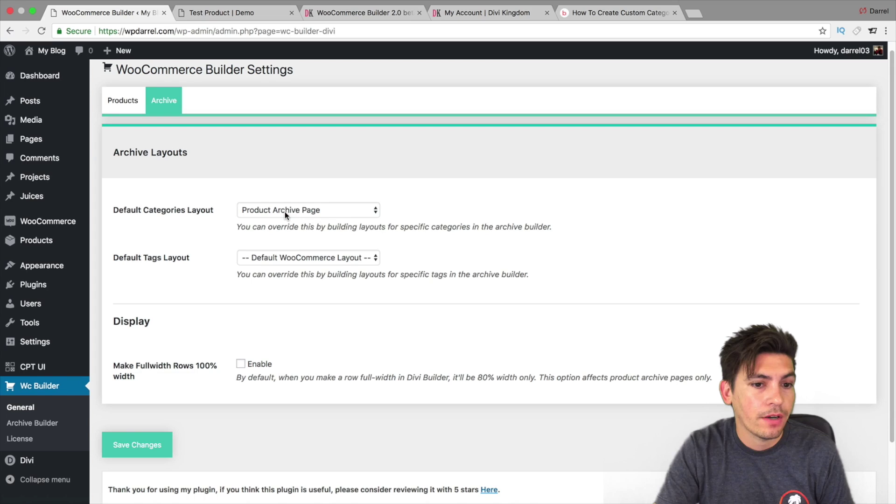
pyautogui.click(287, 256)
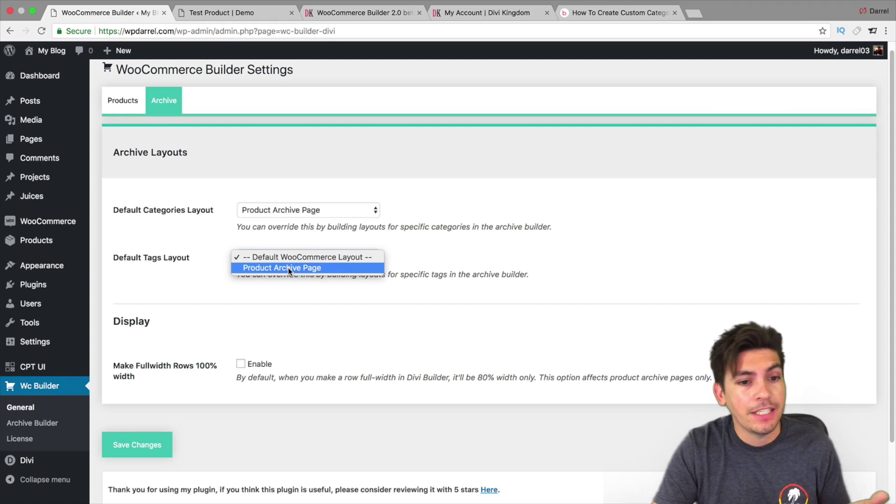
pyautogui.click(454, 268)
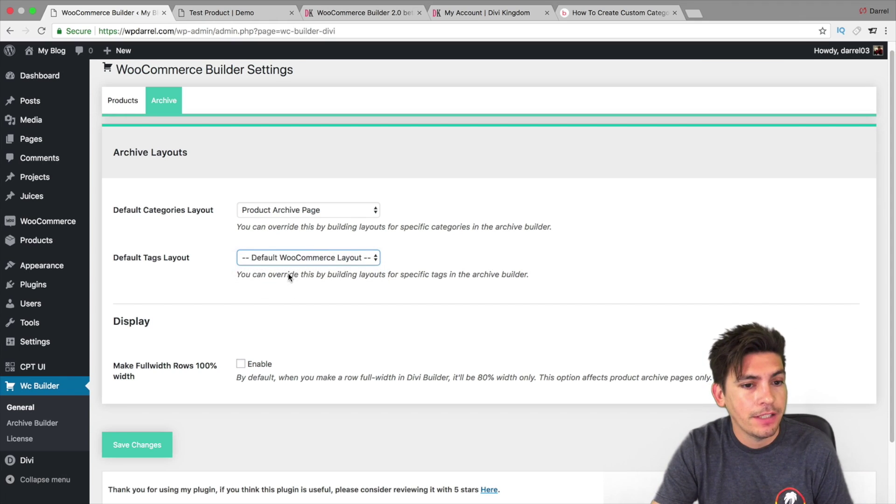
pyautogui.click(150, 444)
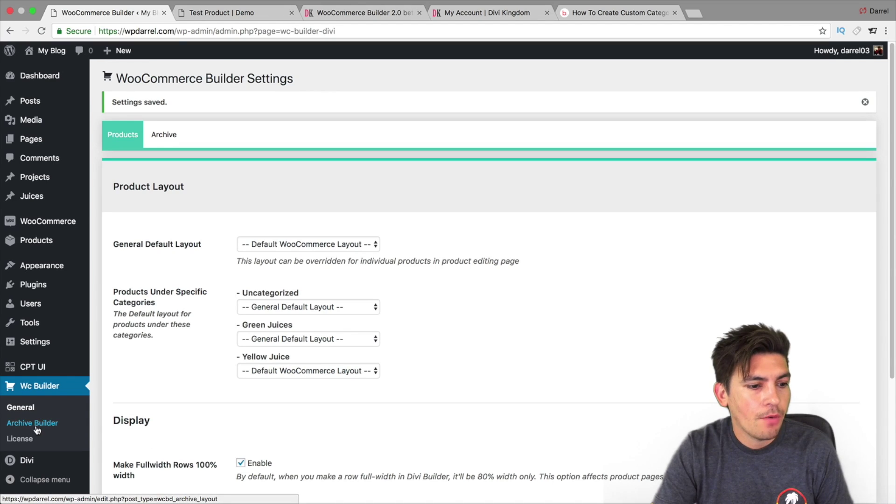
# - Open the Archive Layouts list, glance at the general default product layout options, and return
pyautogui.click(38, 424)
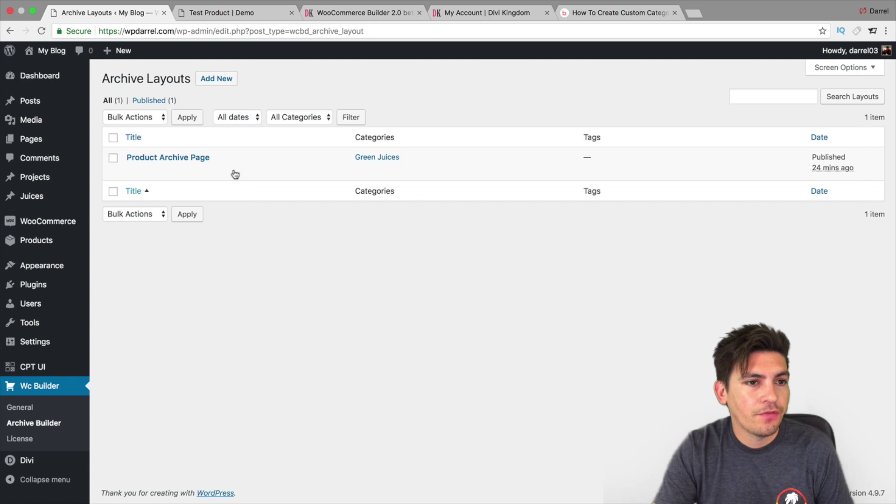
pyautogui.click(30, 409)
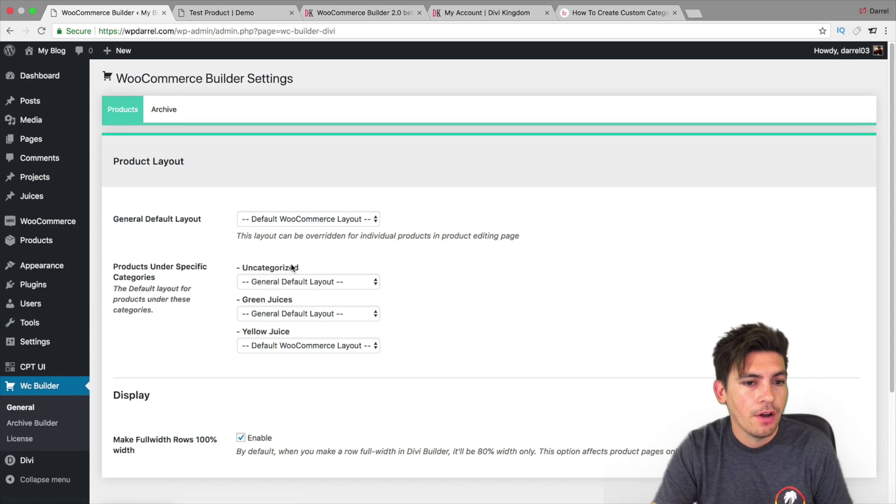
pyautogui.click(310, 219)
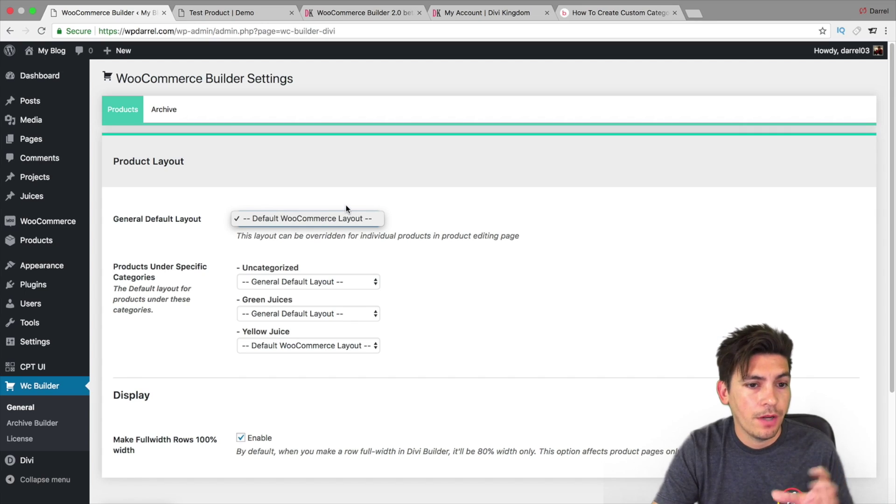
pyautogui.click(44, 422)
pyautogui.click(46, 426)
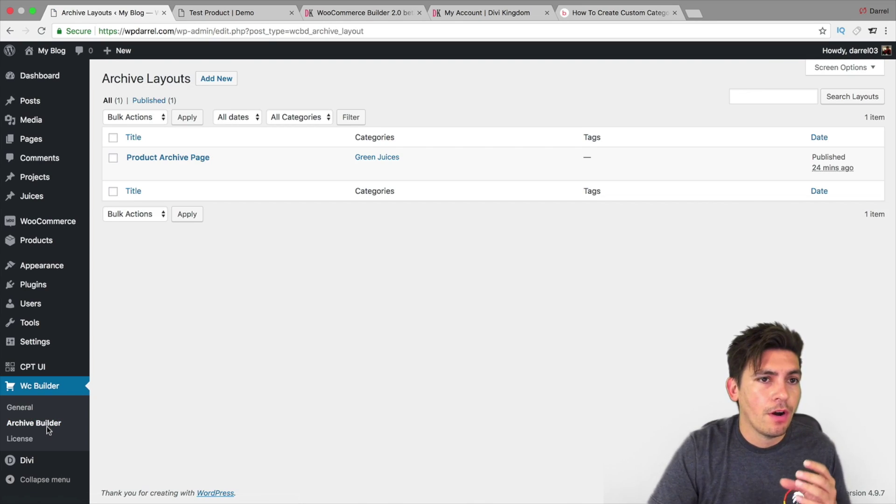
# - Check the WooCommerce Builder 2.0 beta article, then return to the Archive Layouts admin page
pyautogui.click(367, 12)
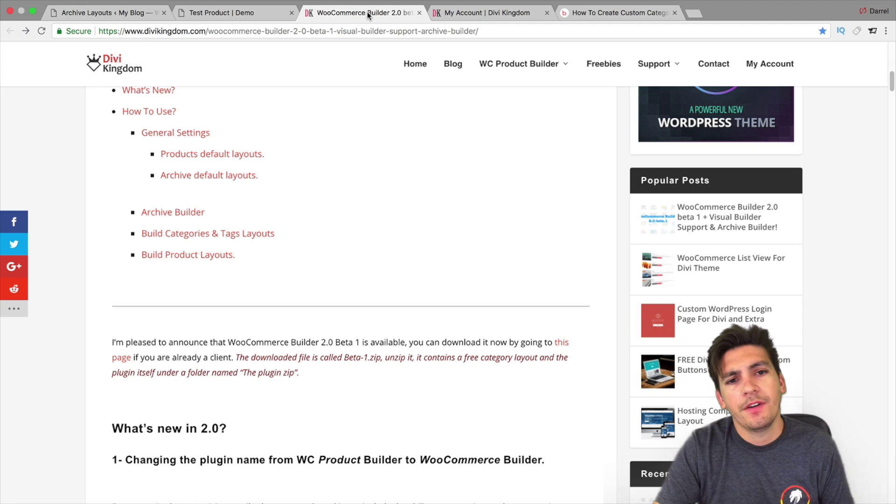
pyautogui.scroll(8, 365, 44)
pyautogui.moveTo(524, 71)
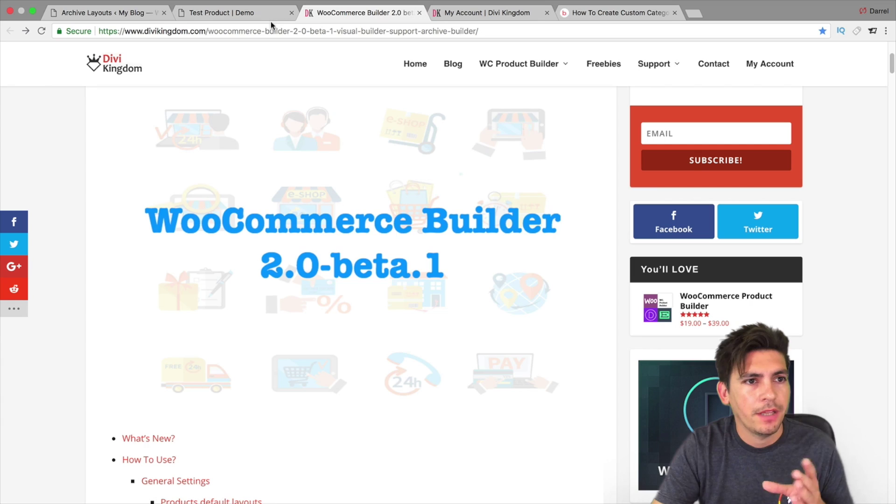
pyautogui.click(89, 12)
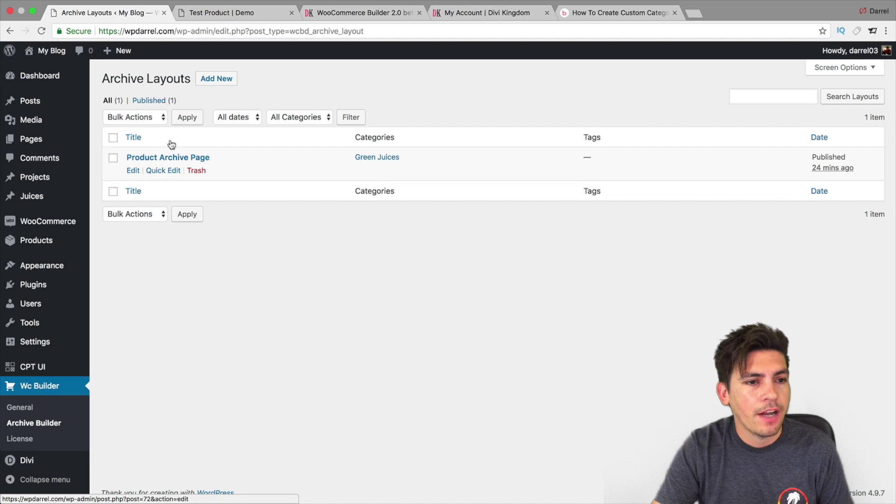
# - Edit Product Archive Page and scroll through its Woo Category Cover and Woo Archive Products sections
pyautogui.click(136, 172)
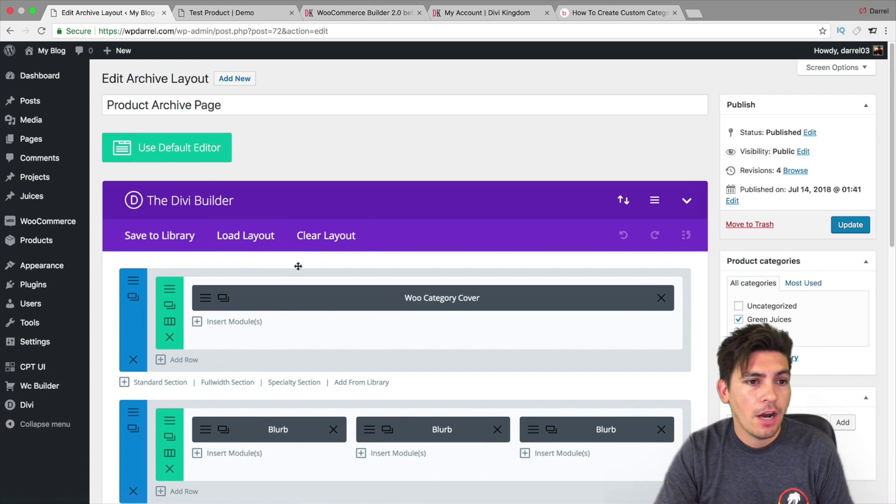
pyautogui.scroll(-1, 306, 234)
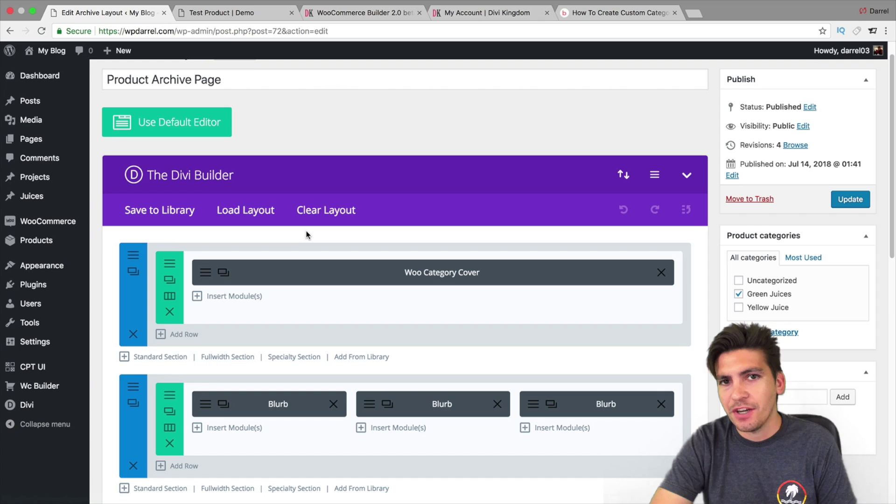
pyautogui.scroll(-5, 302, 301)
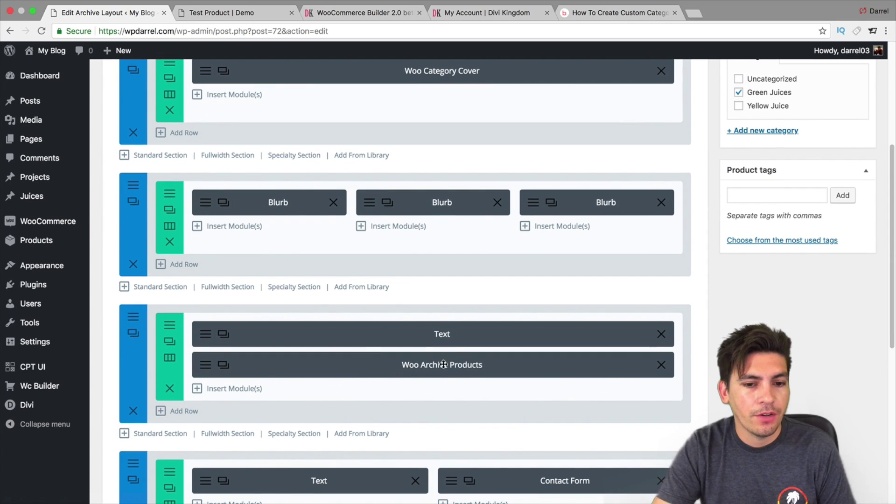
pyautogui.scroll(3, 280, 340)
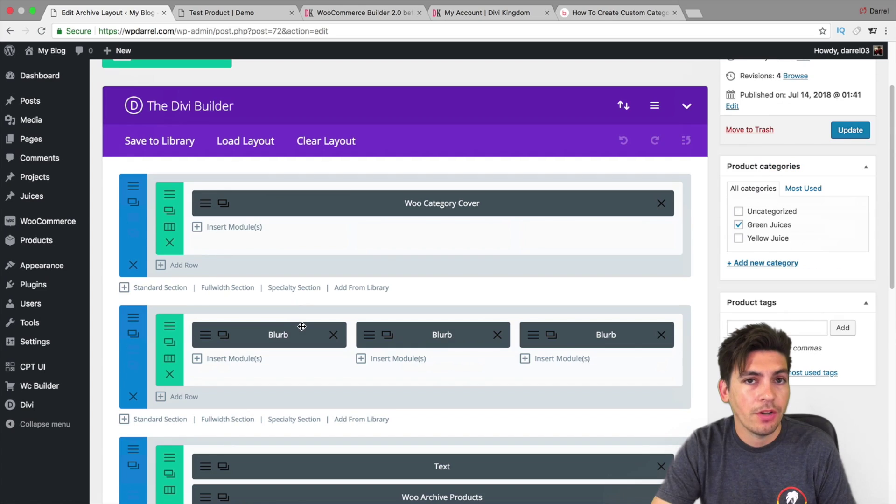
# - Insert a module below Woo Category Cover, scrolling the list to Woo Breadcrumb, Page Title and Notices
pyautogui.click(237, 230)
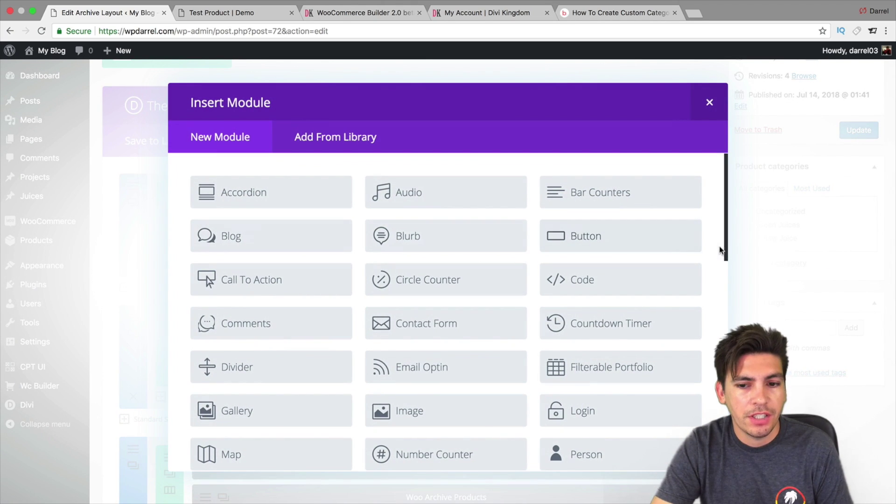
pyautogui.scroll(-1, 726, 232)
pyautogui.moveTo(726, 232); pyautogui.dragTo(725, 374)
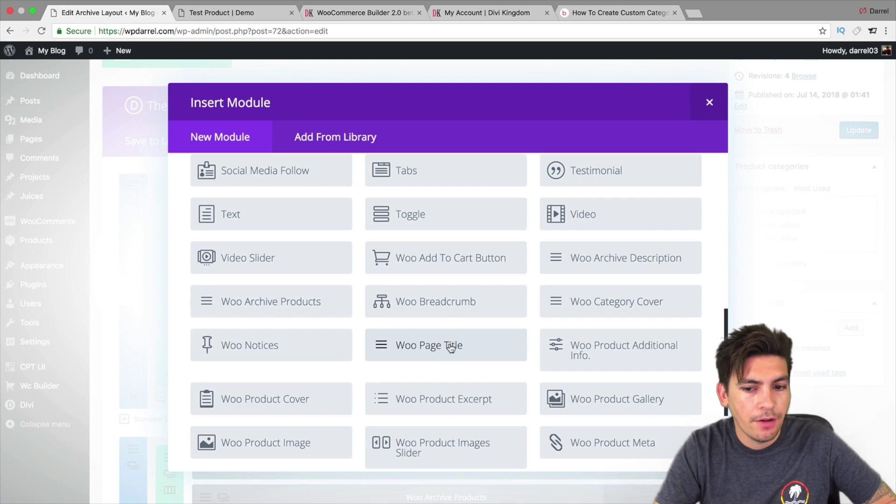
pyautogui.scroll(-1, 563, 337)
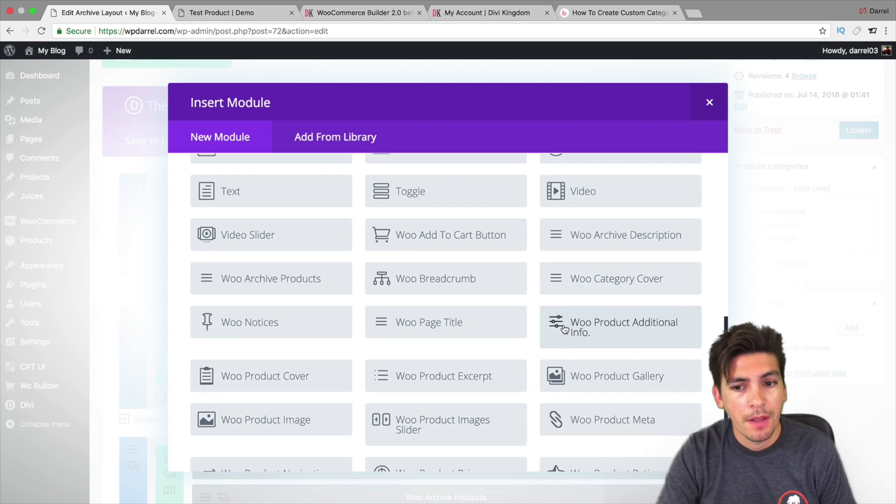
pyautogui.scroll(-1, 564, 327)
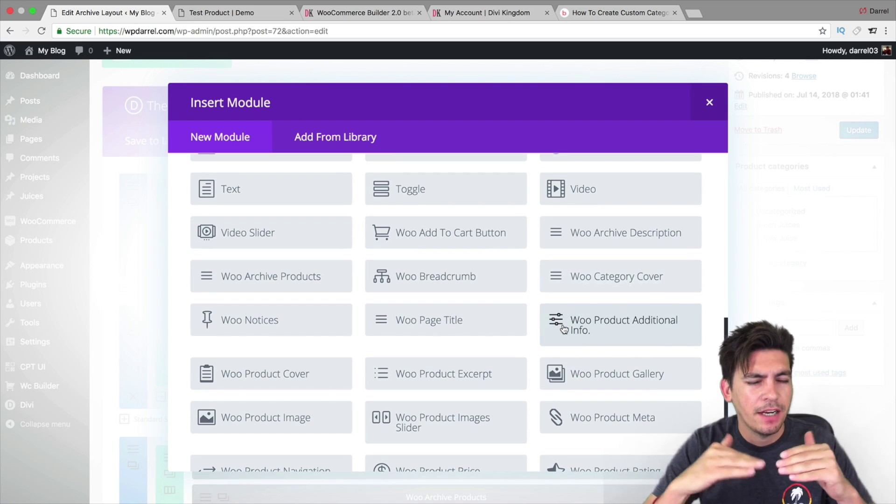